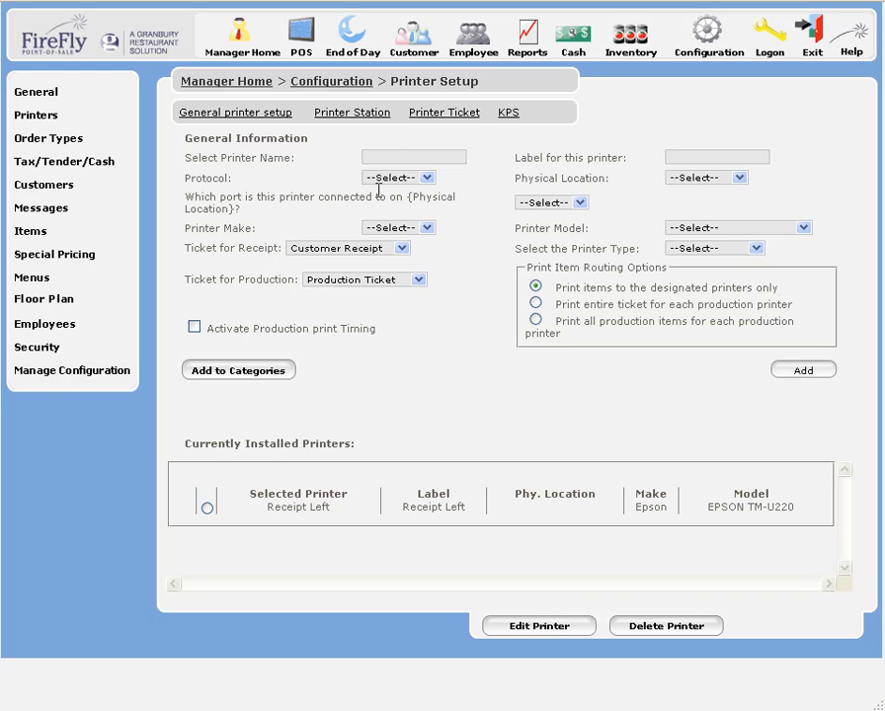
Name and label the new printer Pizza, and set its protocol to JetDirect with IP 10.10.10.67.
click(395, 155)
text(Pizza)
key(Tab)
text(Pizza)
click(425, 178)
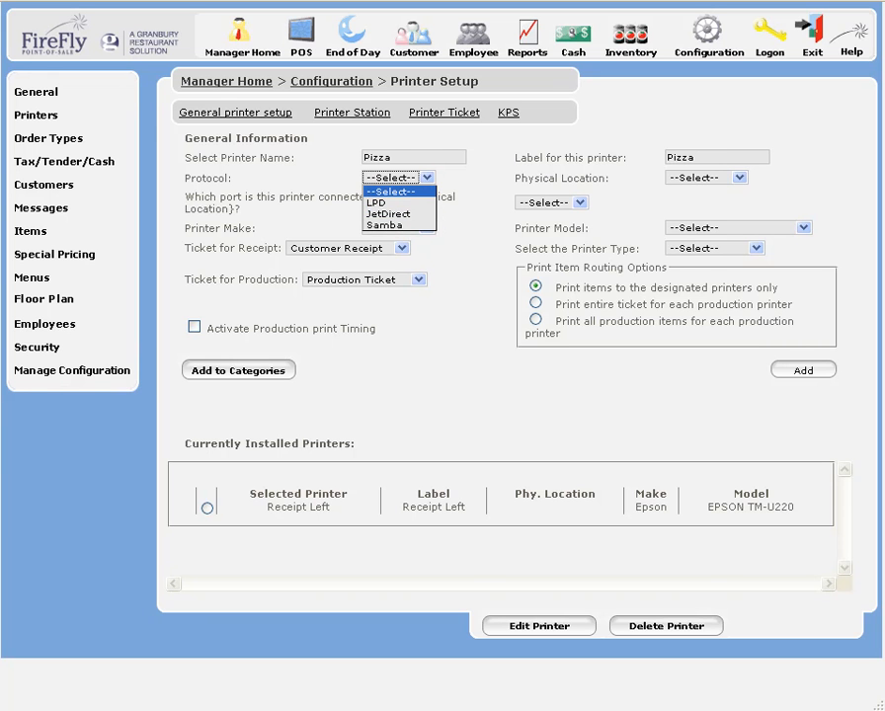
click(387, 213)
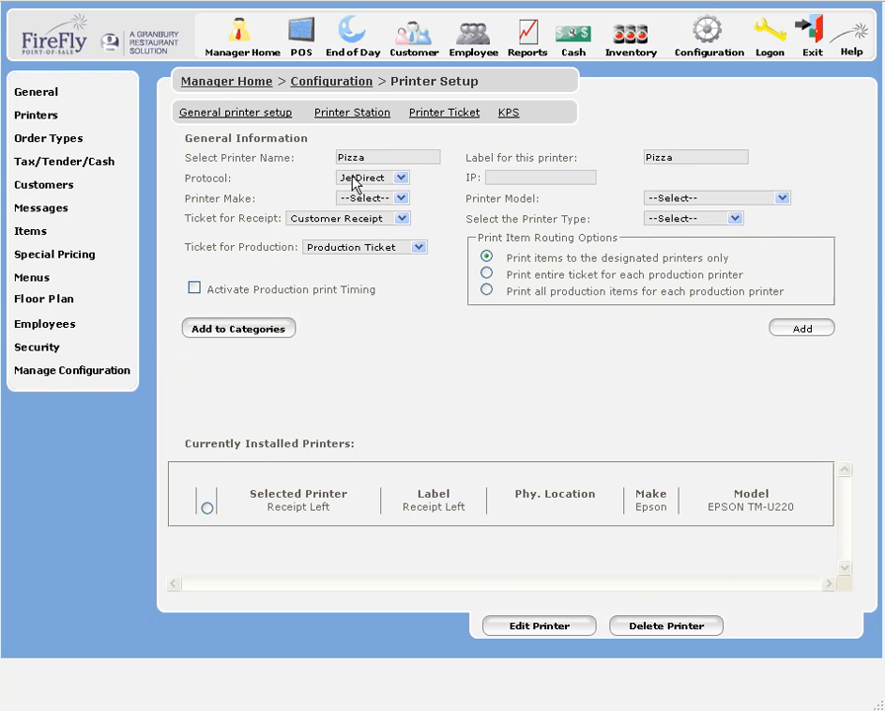
click(497, 178)
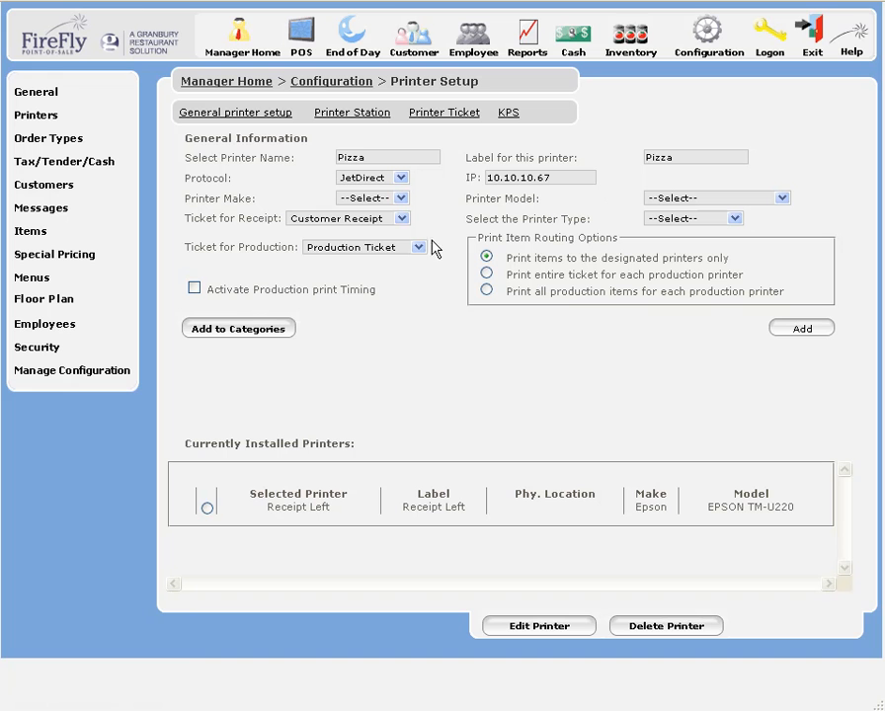
Set the printer make to Epson and the model to EPSON TM-U220, keeping Customer Receipt as the receipt ticket.
click(400, 197)
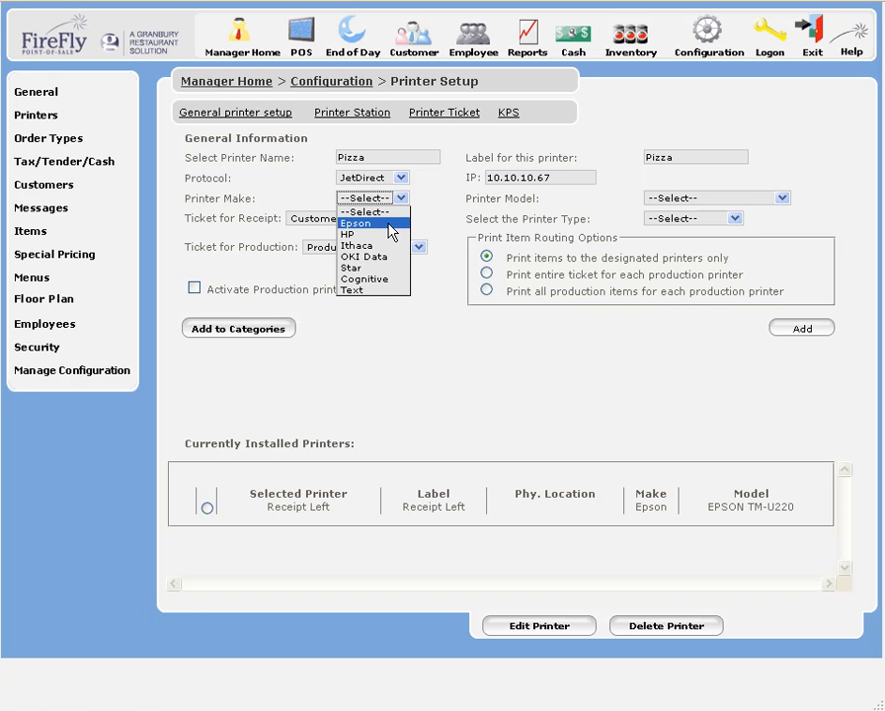
click(390, 225)
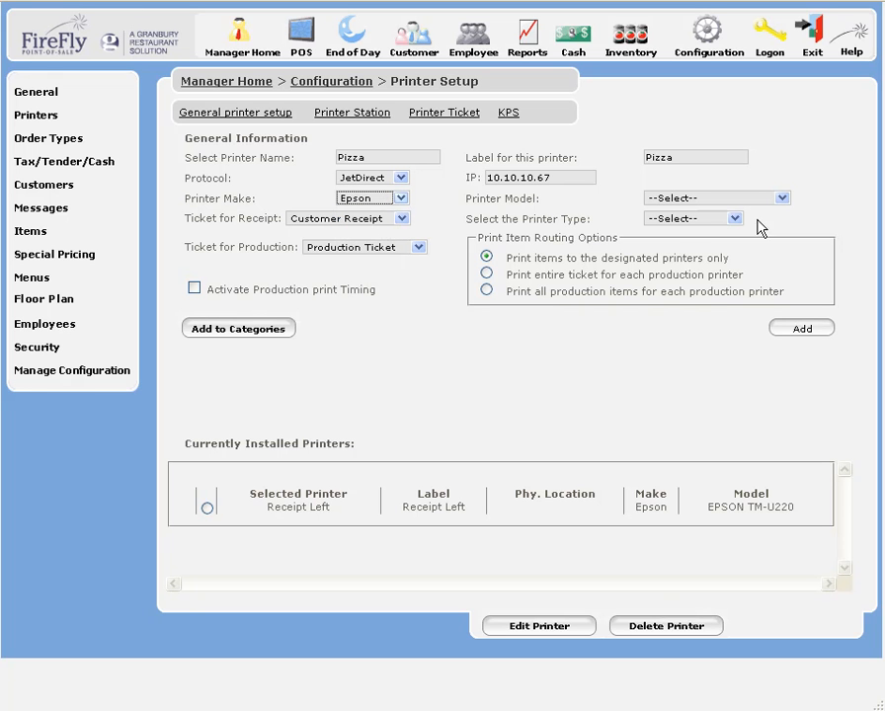
click(780, 198)
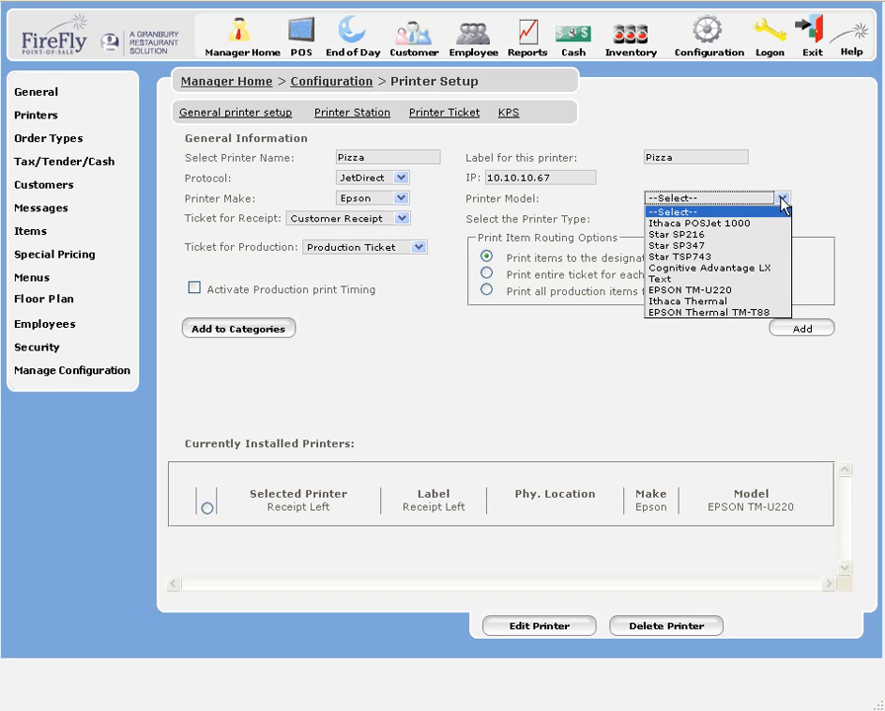
click(756, 291)
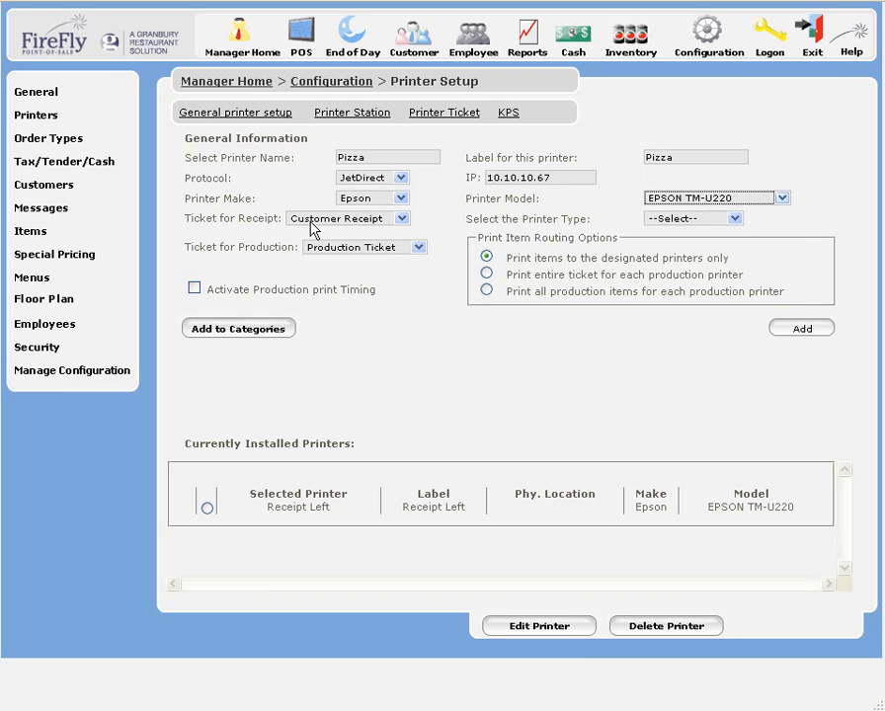
click(403, 220)
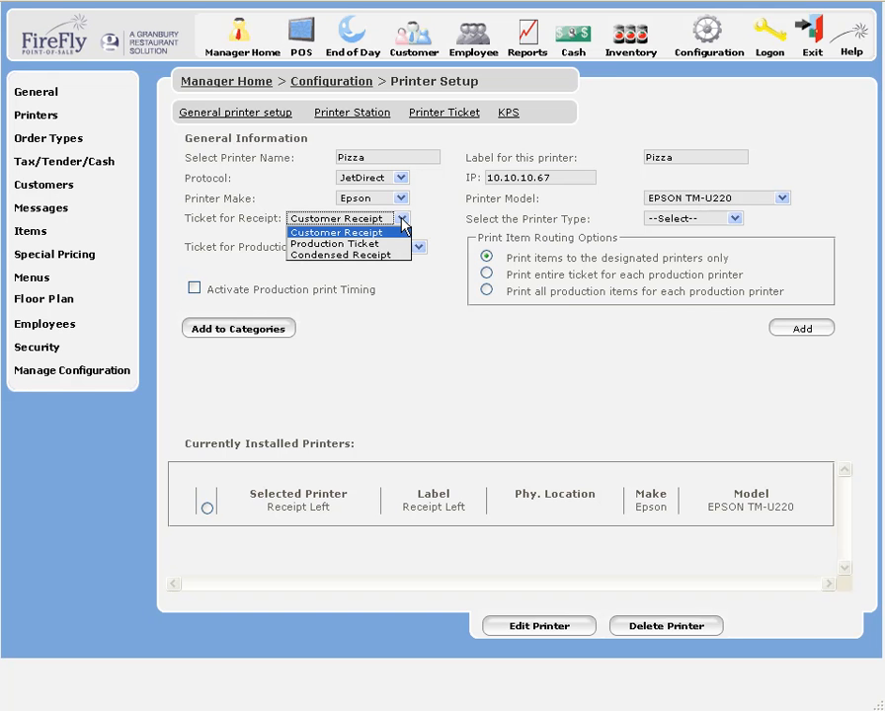
click(402, 223)
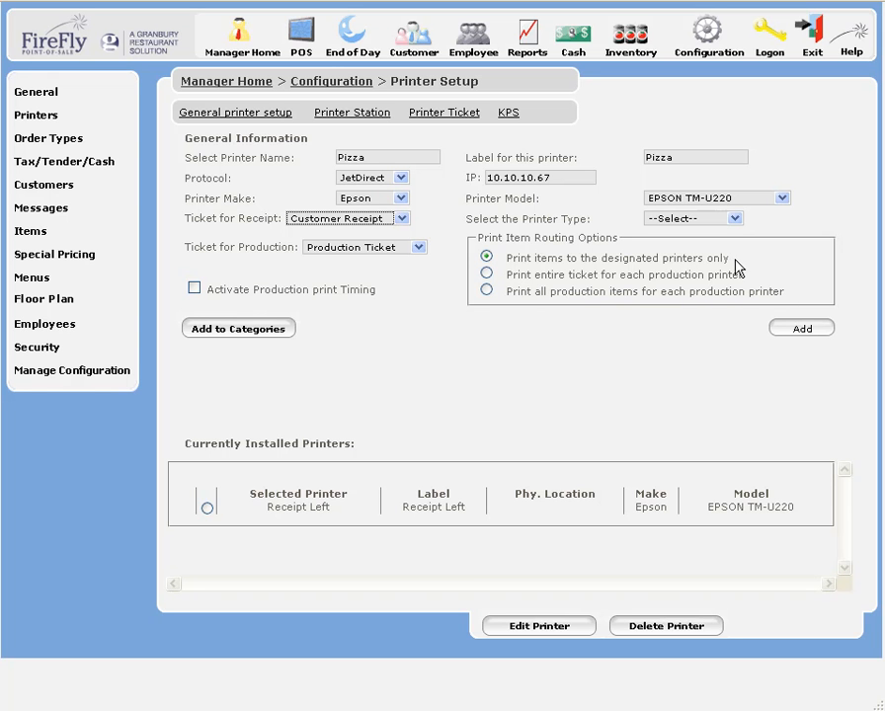
click(487, 275)
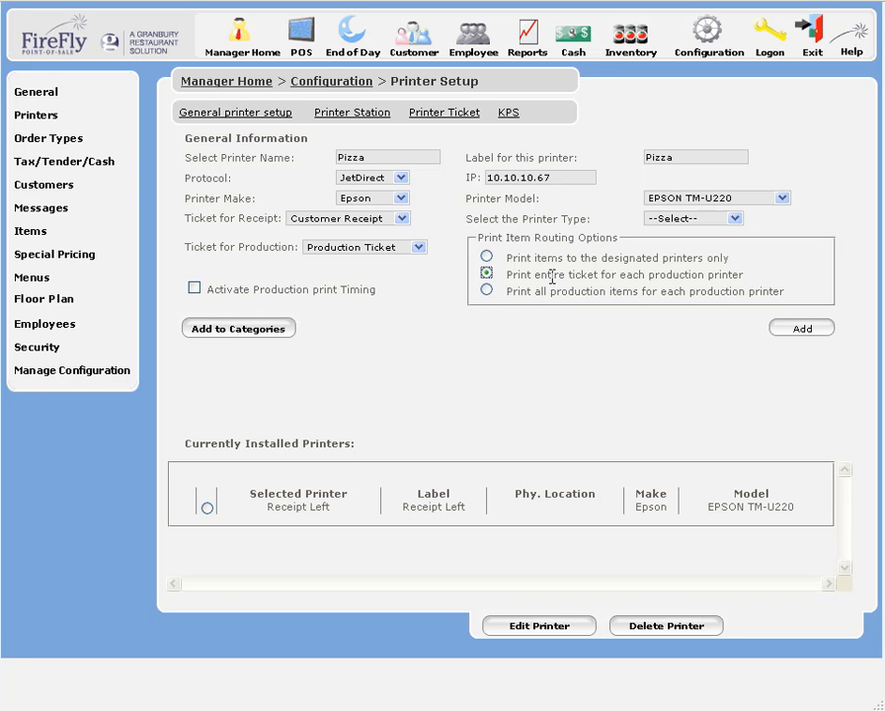
click(487, 292)
click(487, 256)
click(486, 273)
click(486, 290)
click(486, 274)
click(486, 289)
click(247, 335)
click(488, 294)
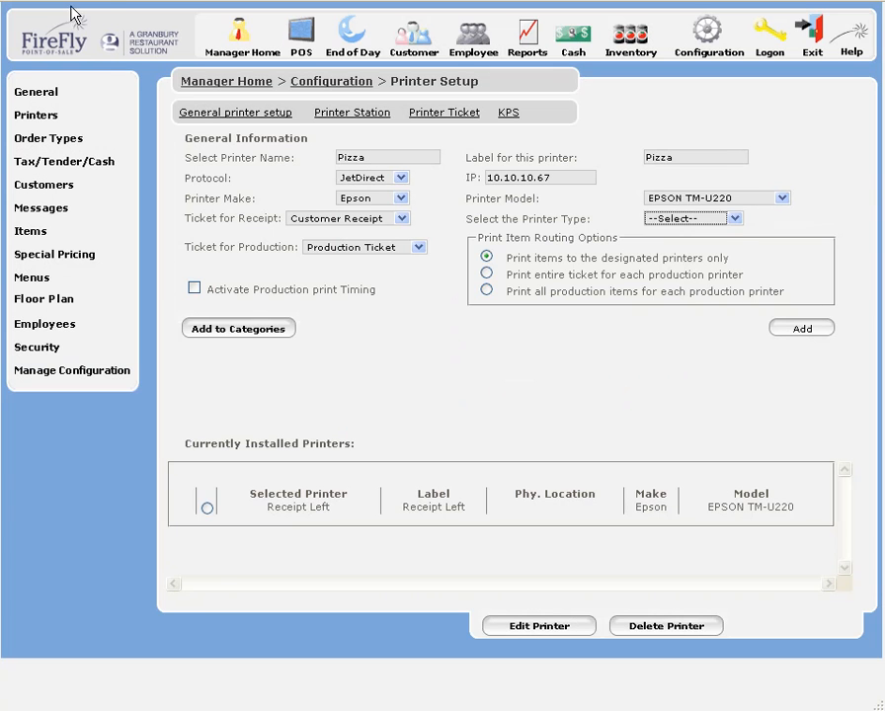
Set the Pizza printer's type to Receipt Printer.
click(734, 218)
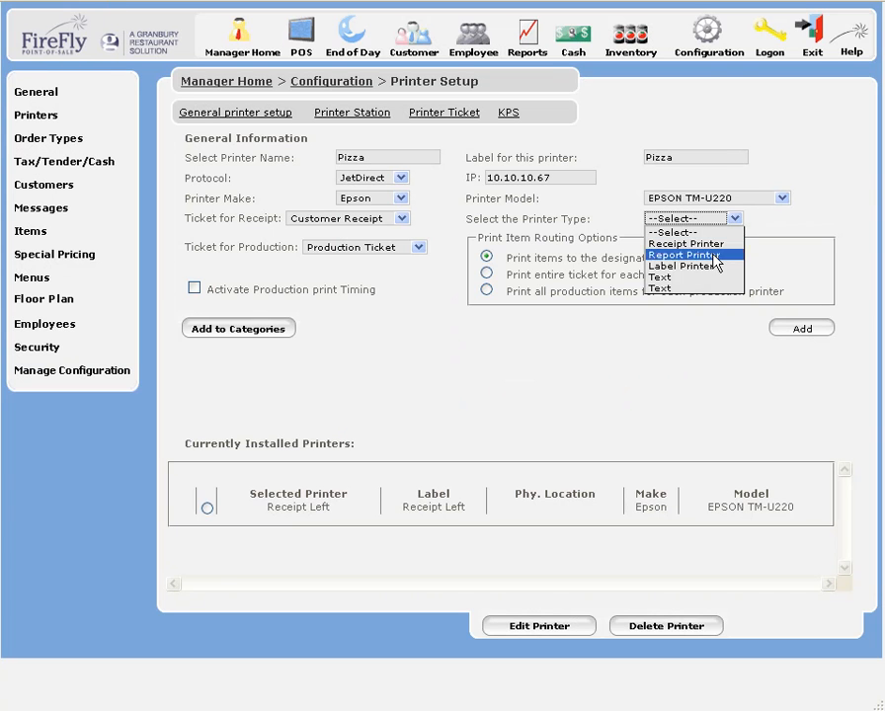
click(709, 246)
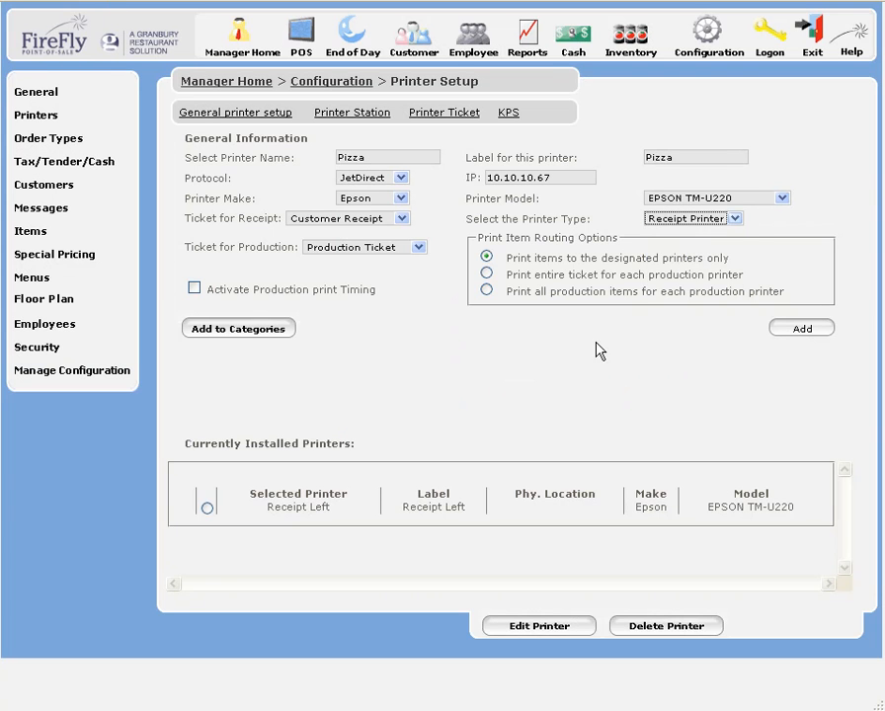
Assign the printer to all categories except Salad Ingredients, Salads and Soft Drinks, and add it to the installed printers.
click(250, 339)
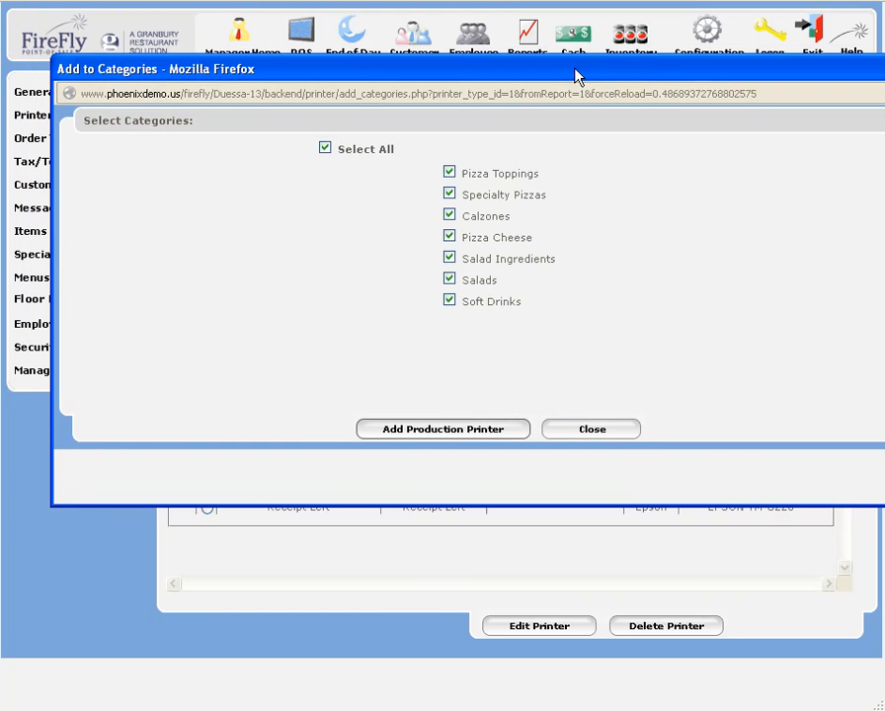
drag(576, 75, 547, 104)
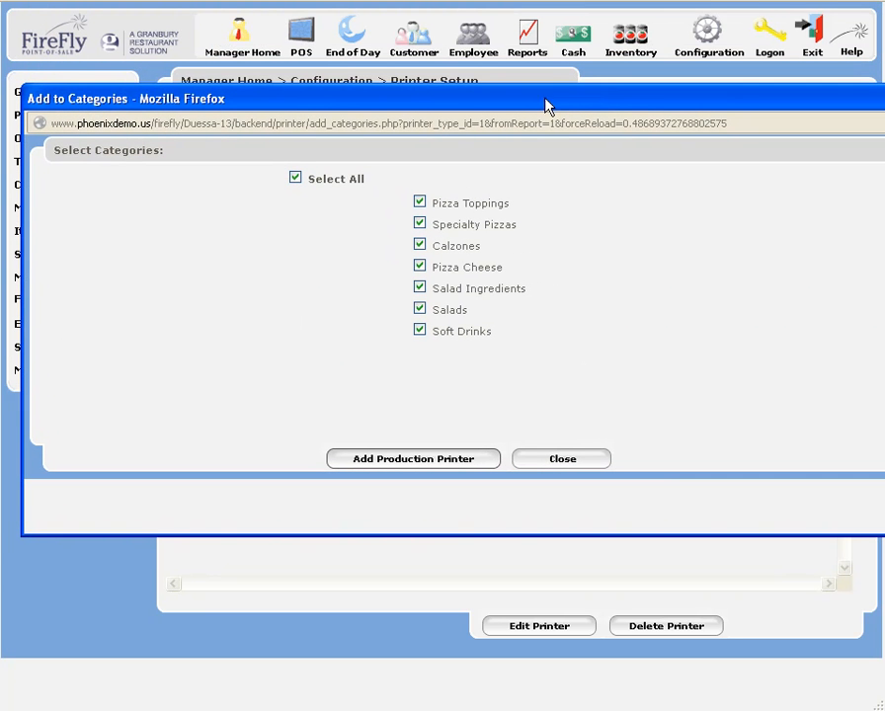
click(419, 289)
click(418, 309)
click(419, 331)
click(437, 462)
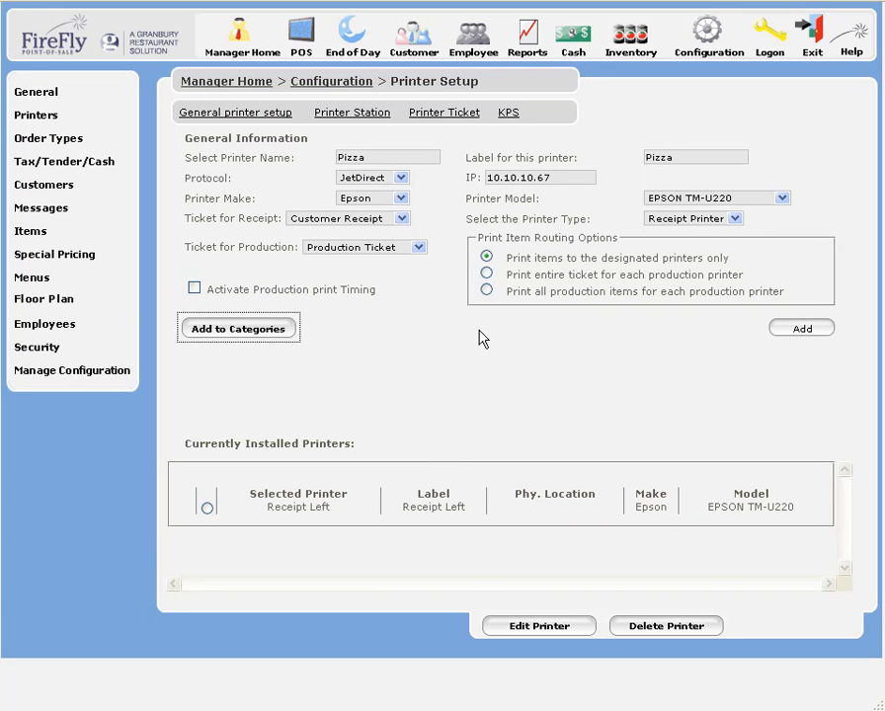
click(798, 331)
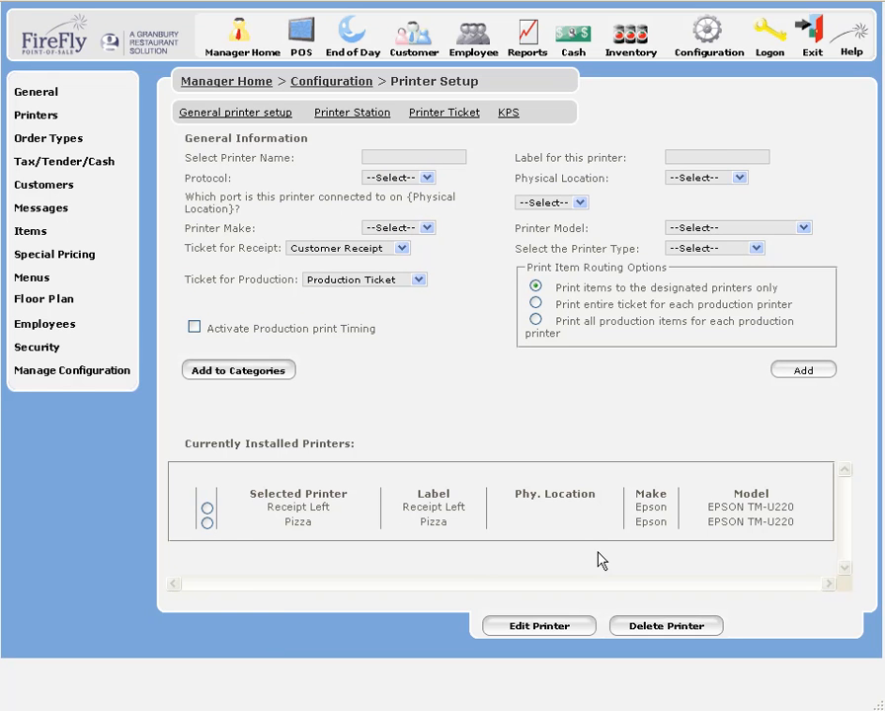
In the printer station configuration for Station 1, assign Dine In orders to Pizza for production and Receipt Left for receipts.
click(343, 122)
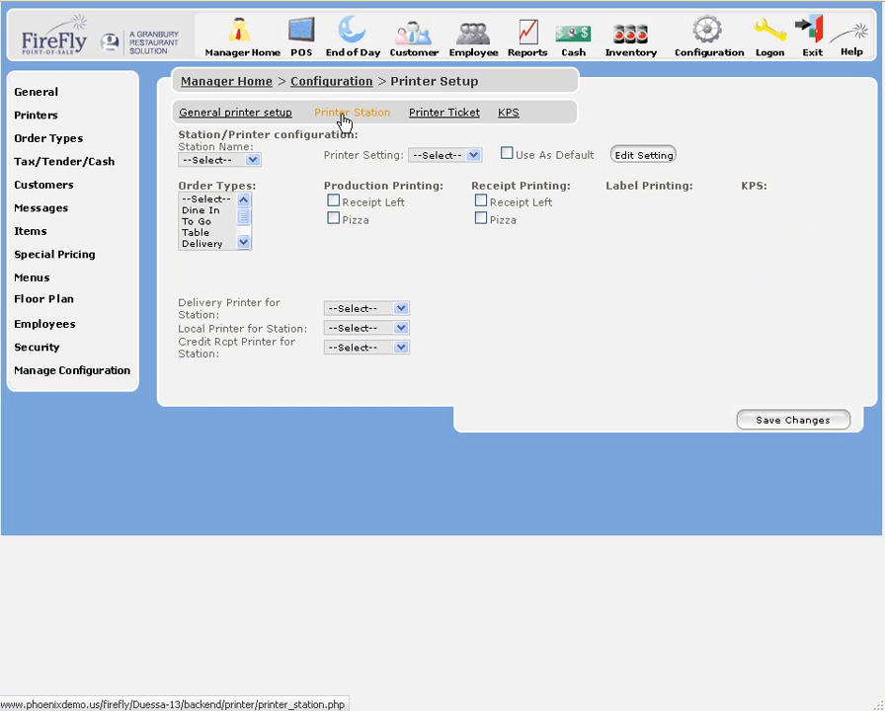
click(251, 160)
click(239, 188)
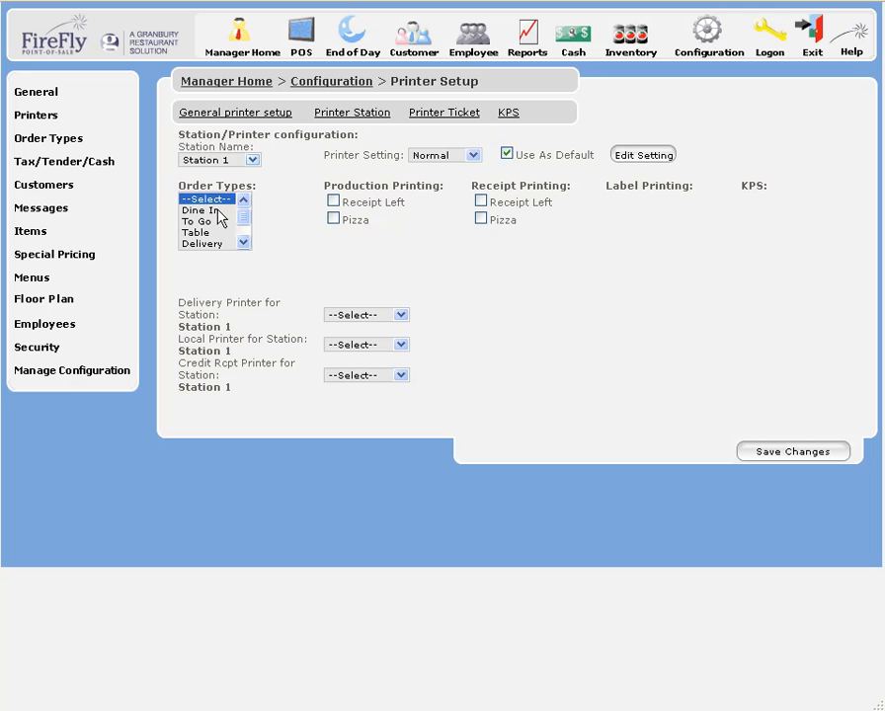
click(218, 209)
click(334, 220)
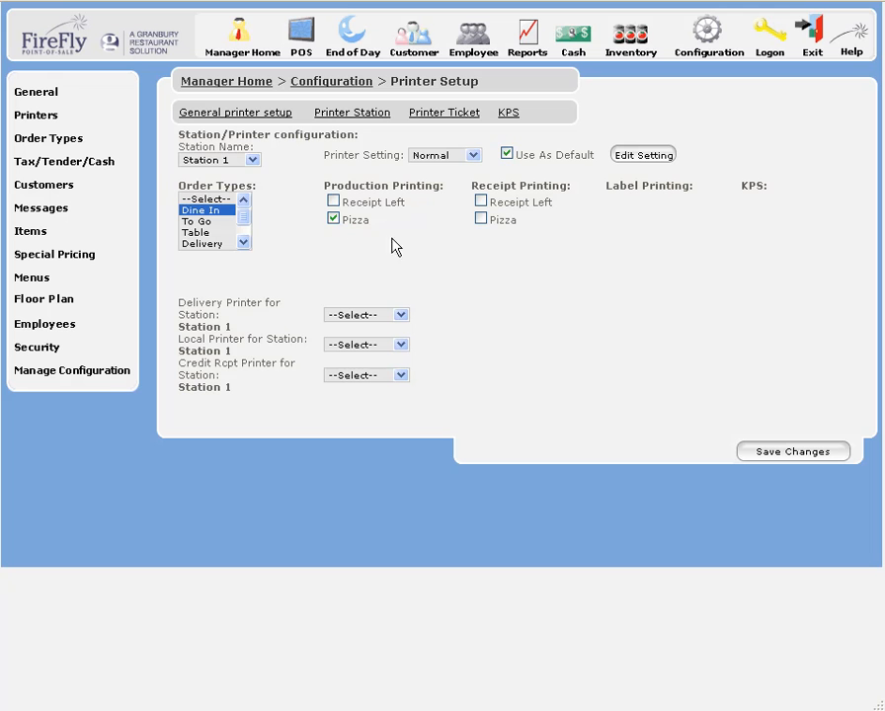
click(481, 203)
Assign Station 1's To Go, Table and Delivery orders to Pizza for production printing and Receipt Left for receipt printing.
click(203, 221)
click(334, 220)
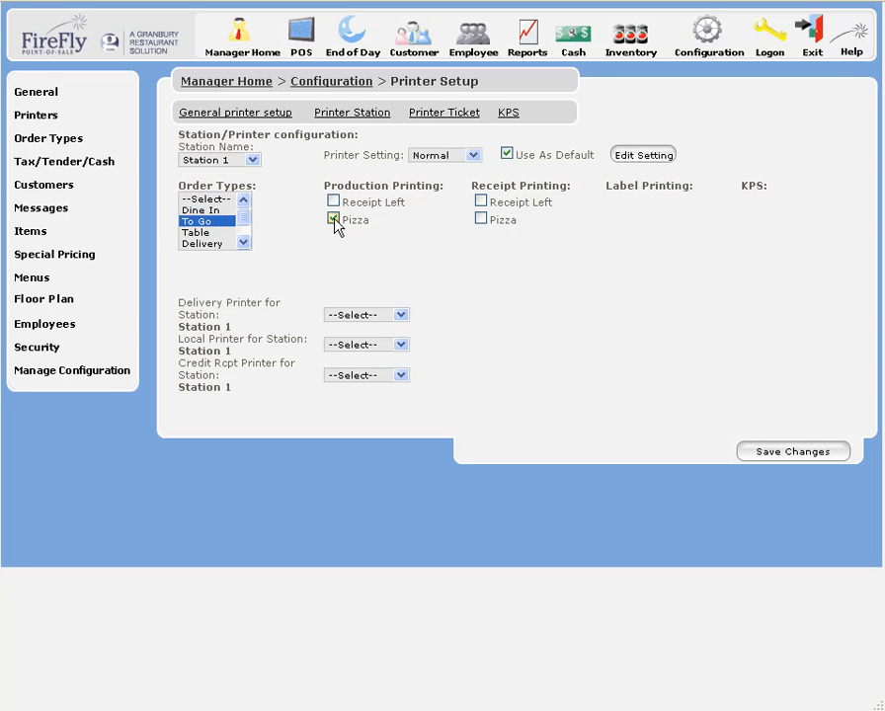
click(481, 201)
click(206, 232)
click(333, 219)
click(480, 201)
click(206, 243)
click(332, 219)
click(480, 202)
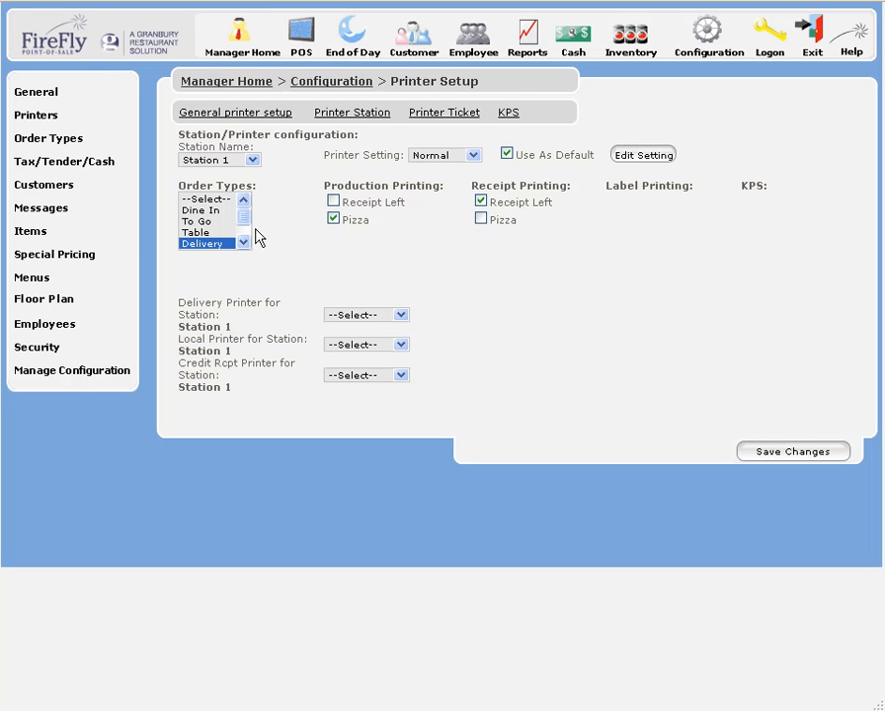
Set Station 1's delivery, local and credit receipt printers to Receipt Left, and save the station's changes.
click(401, 316)
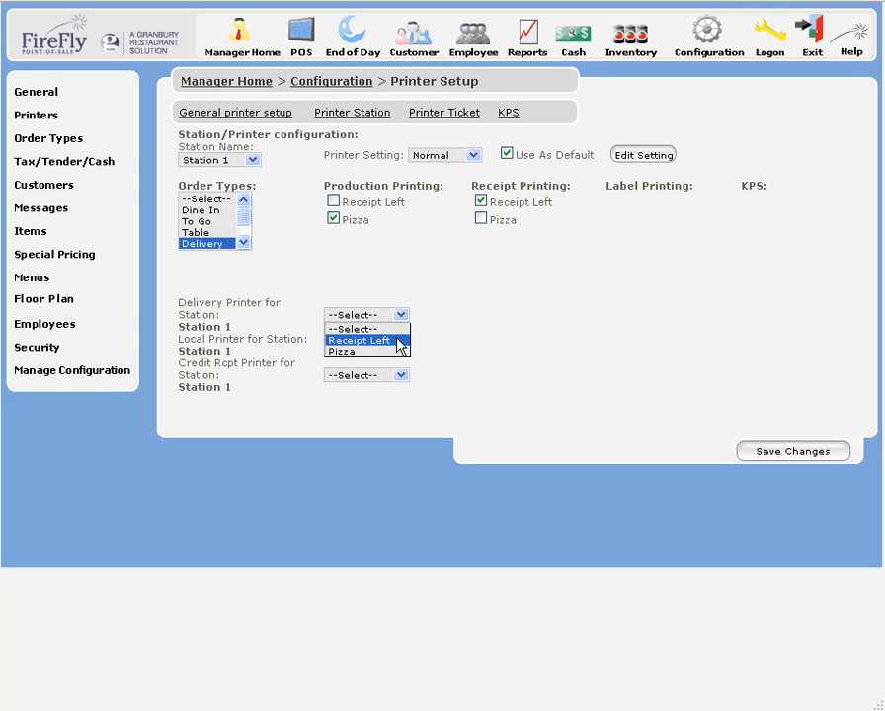
click(399, 341)
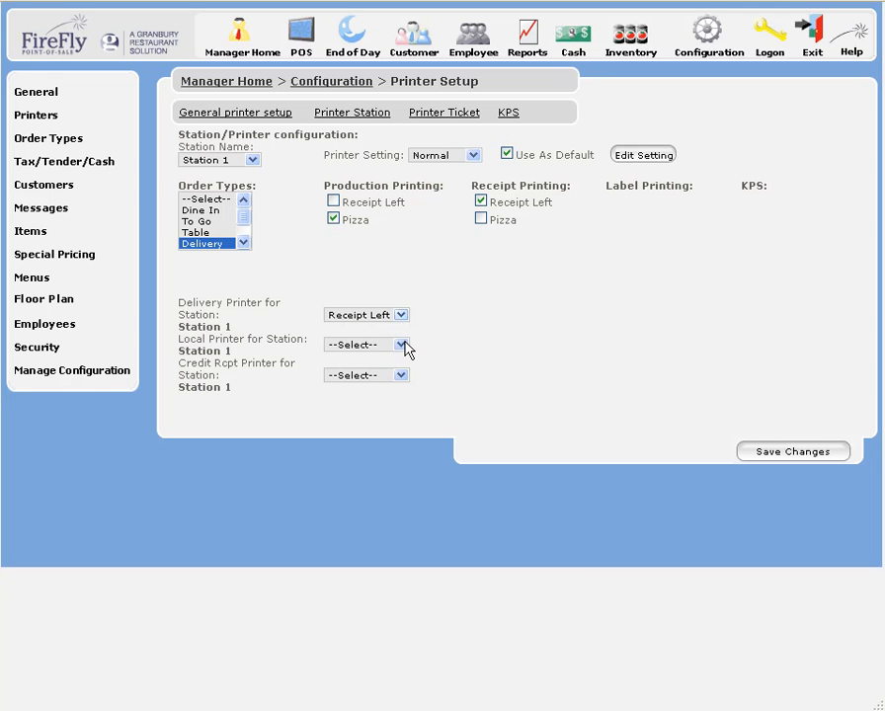
click(404, 345)
click(391, 369)
click(398, 377)
click(397, 400)
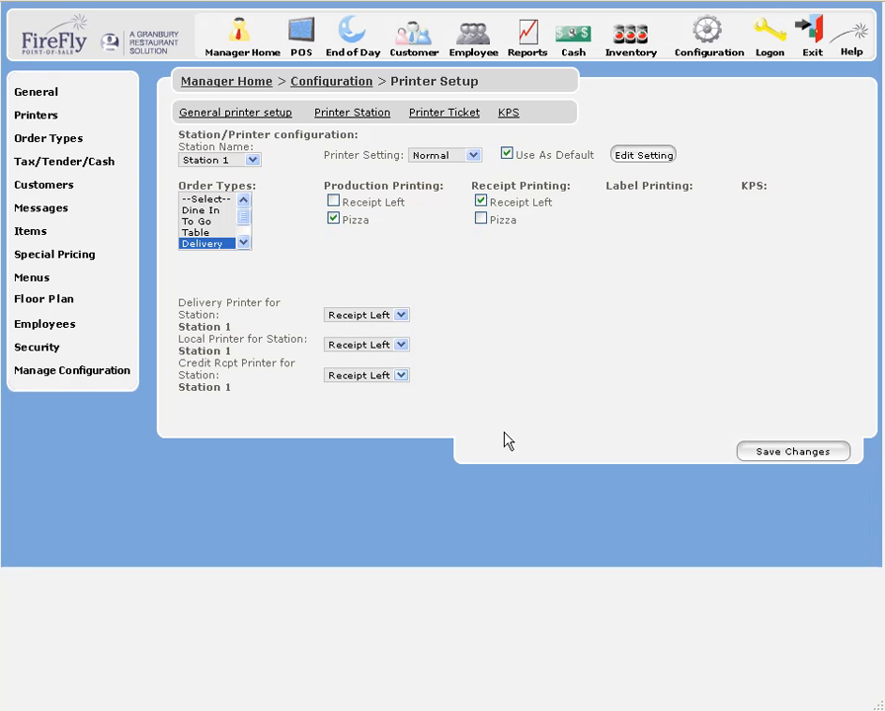
click(790, 453)
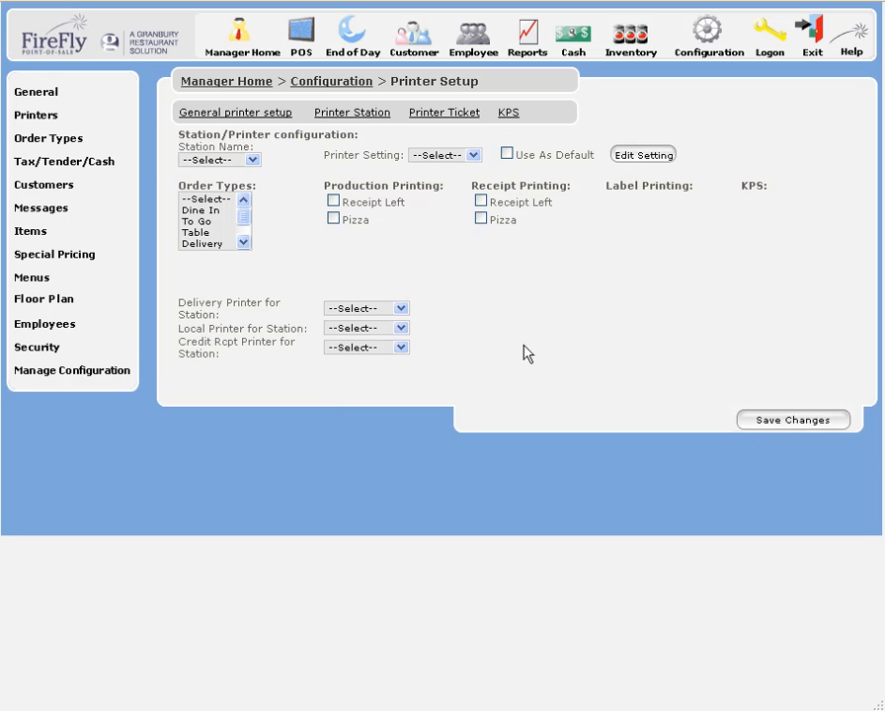
Select Station 2 with the Dine In order type and set its local printer to Receipt Left.
click(251, 159)
click(235, 194)
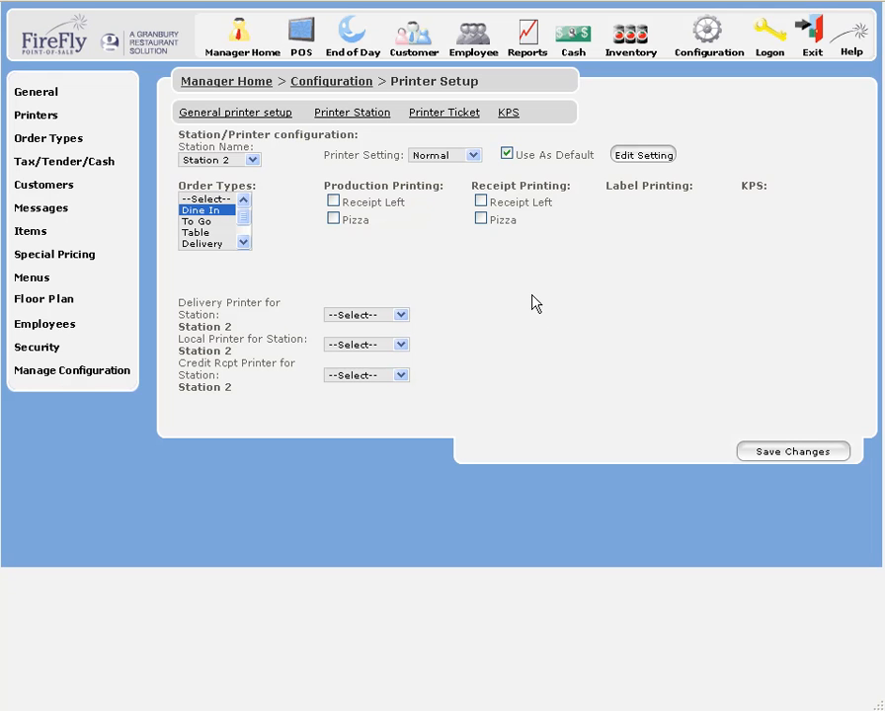
click(400, 346)
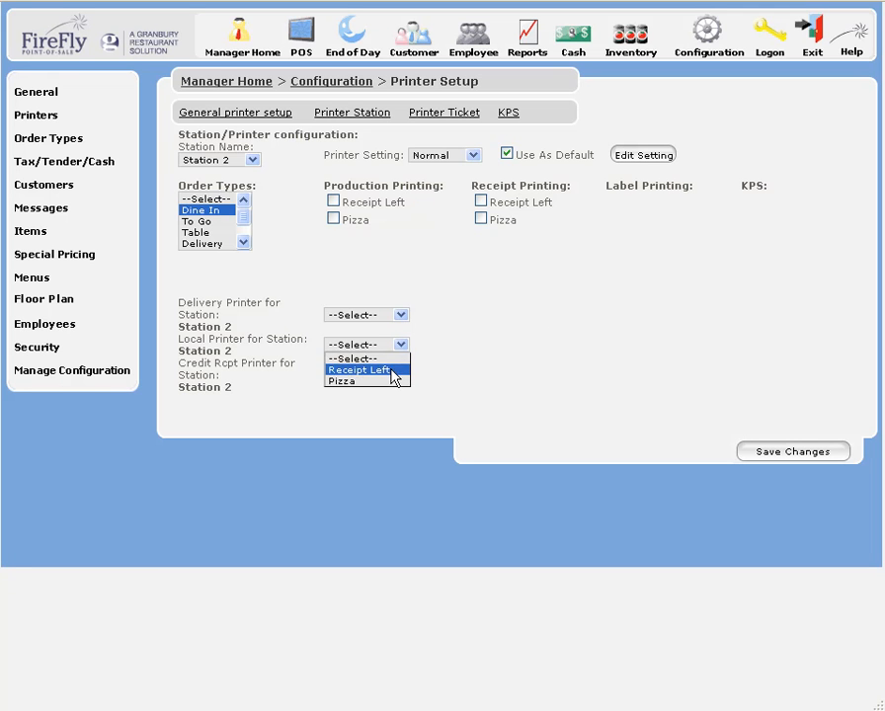
click(393, 369)
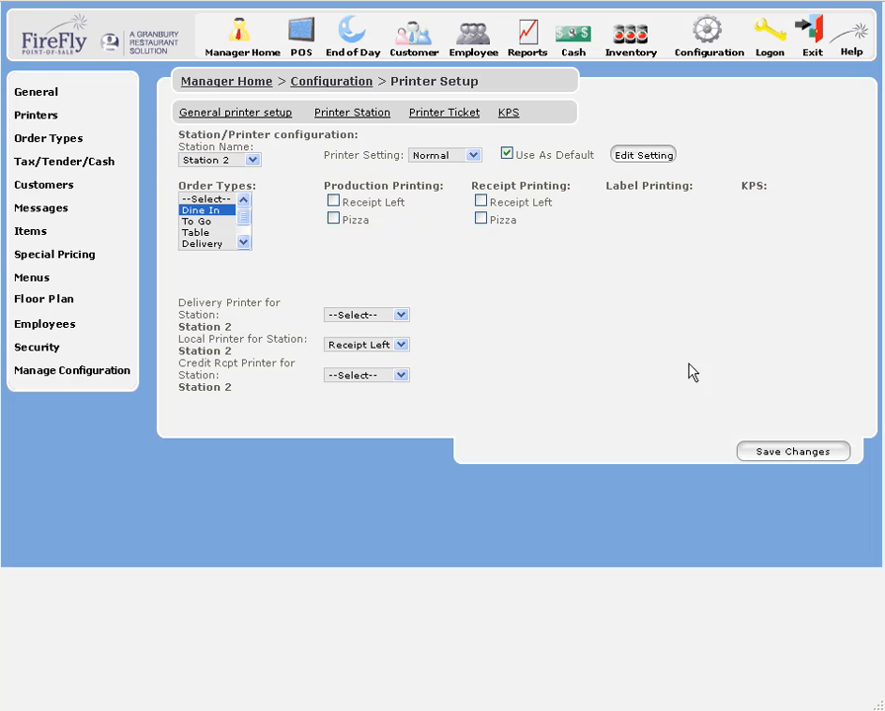